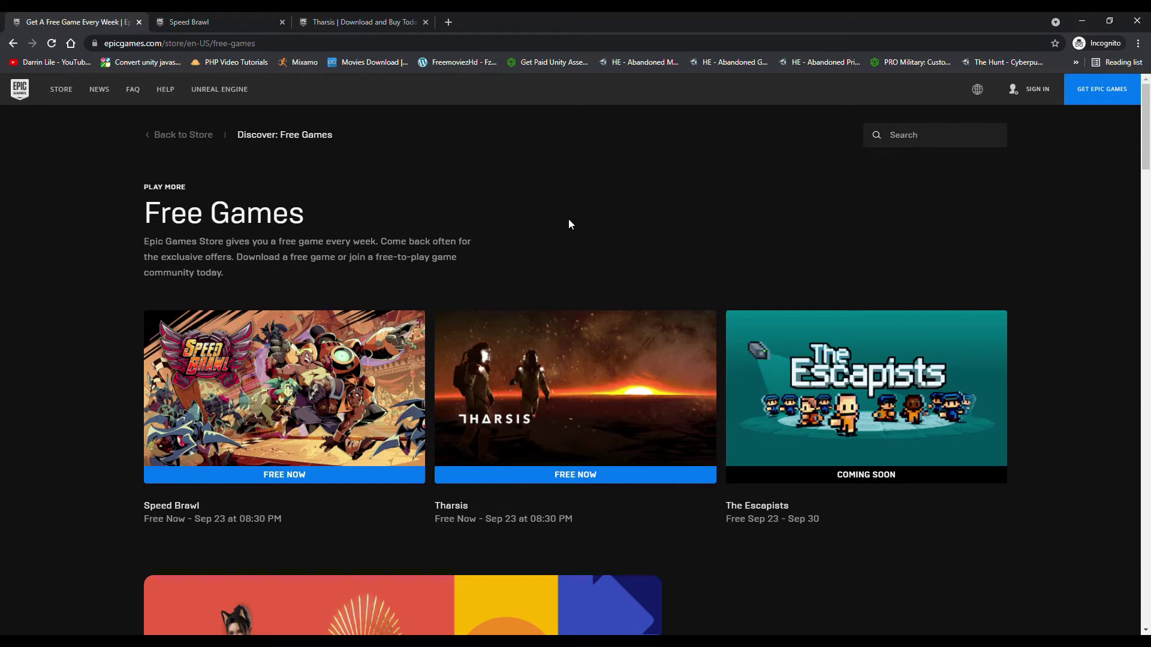
Go to the Speed Brawl store page and expand its full description with Show More.
click(215, 21)
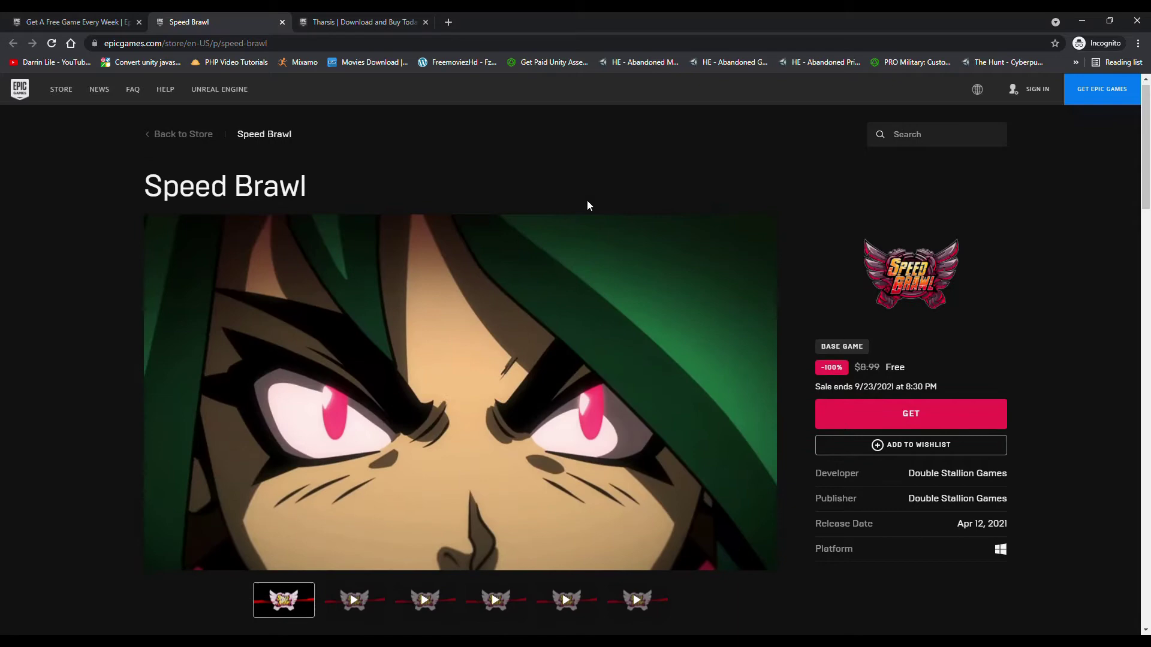
scroll(589, 206, down, 3)
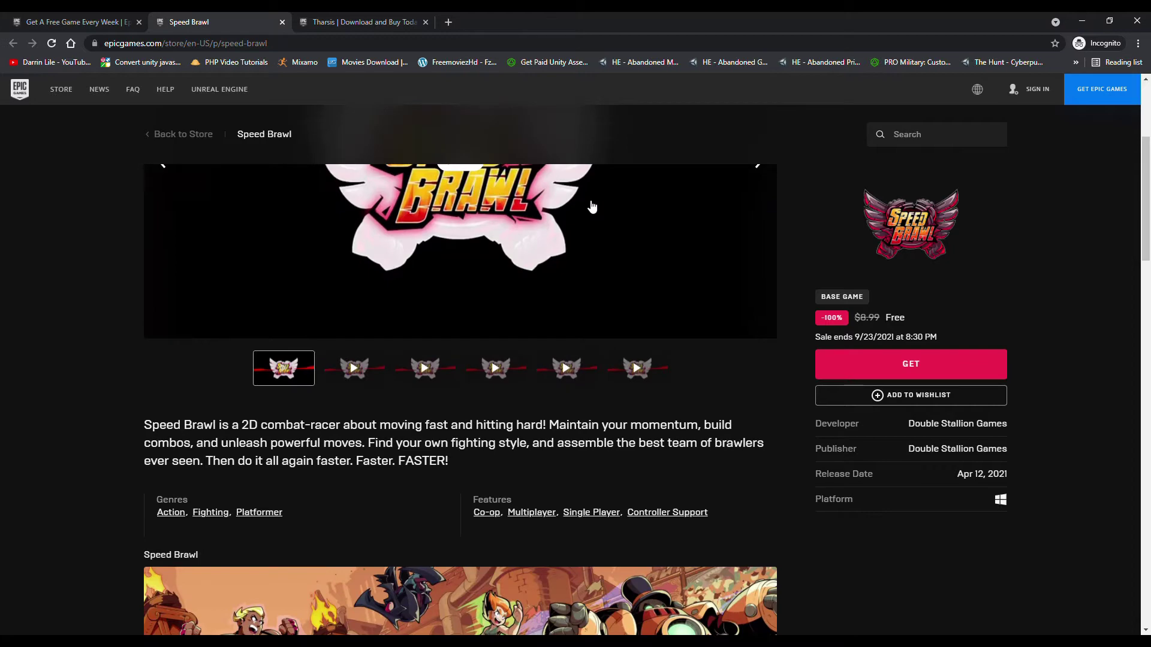
scroll(592, 207, up, 3)
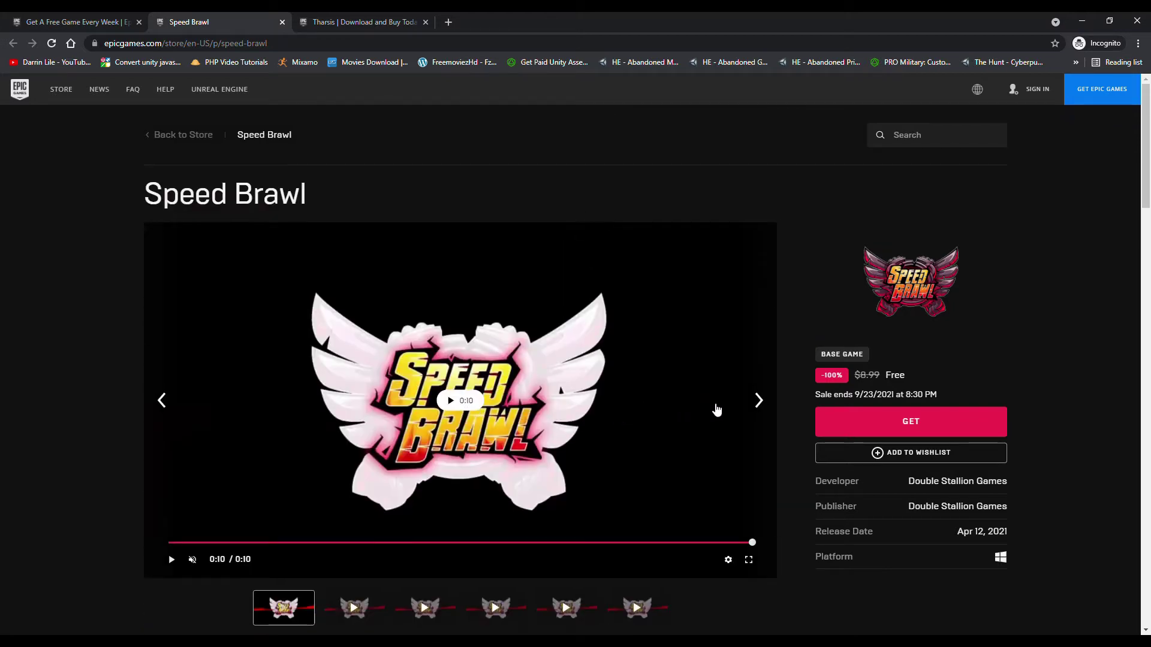
scroll(714, 416, down, 2)
scroll(712, 416, down, 1)
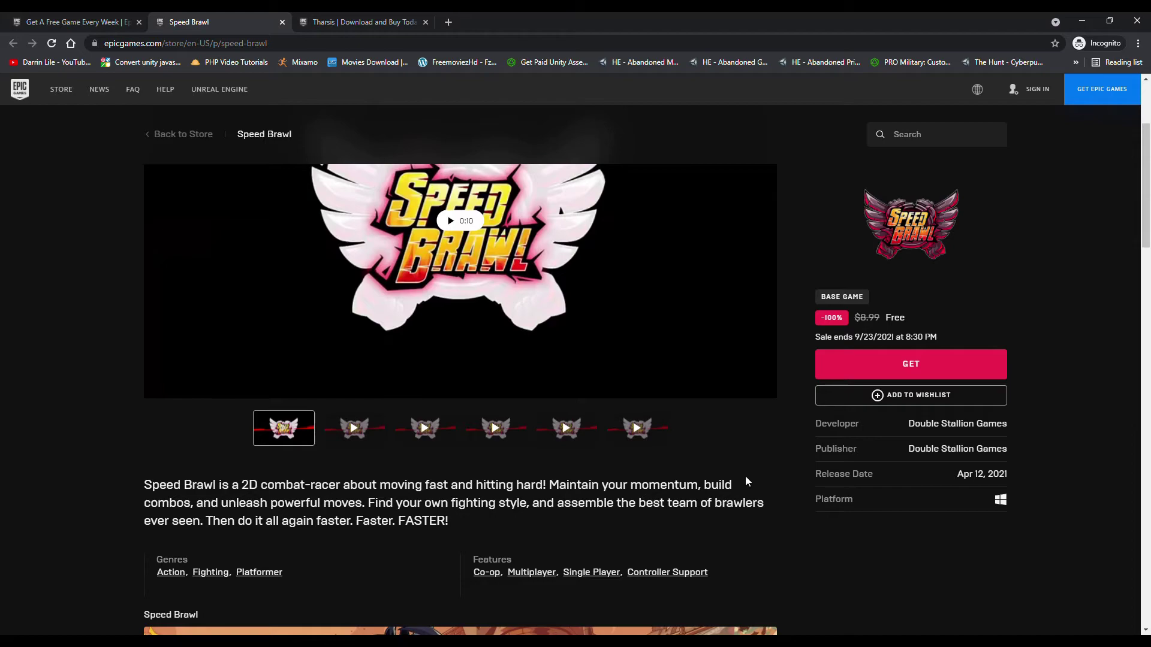
scroll(737, 515, down, 2)
scroll(738, 515, down, 2)
scroll(738, 515, down, 2)
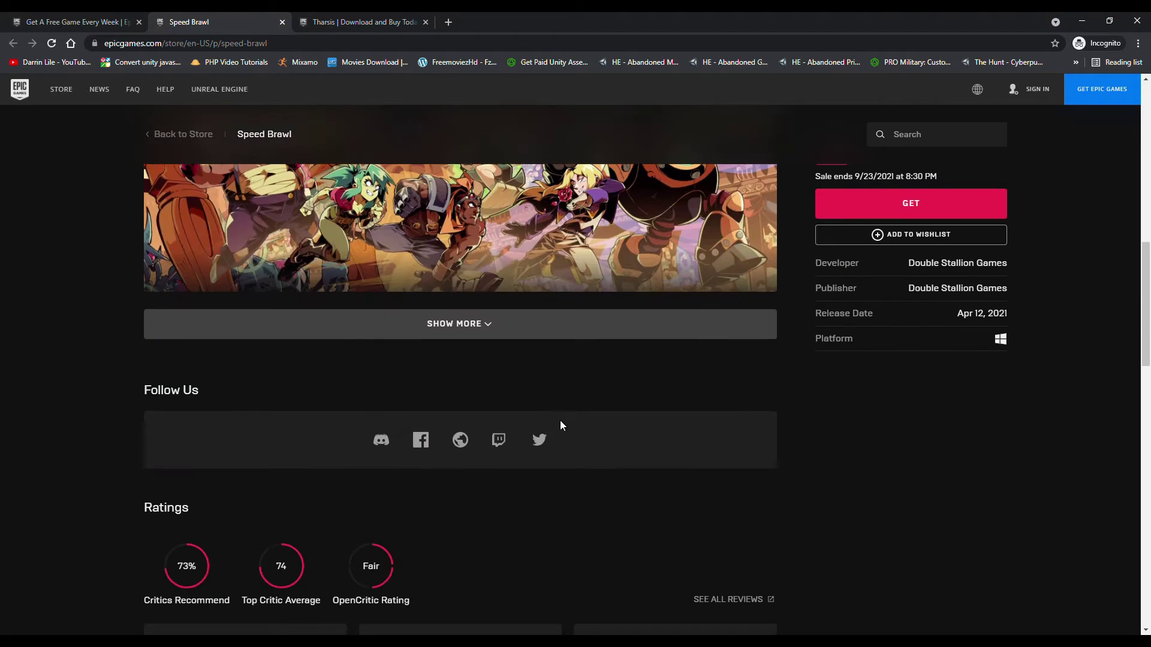
click(529, 326)
scroll(563, 352, down, 3)
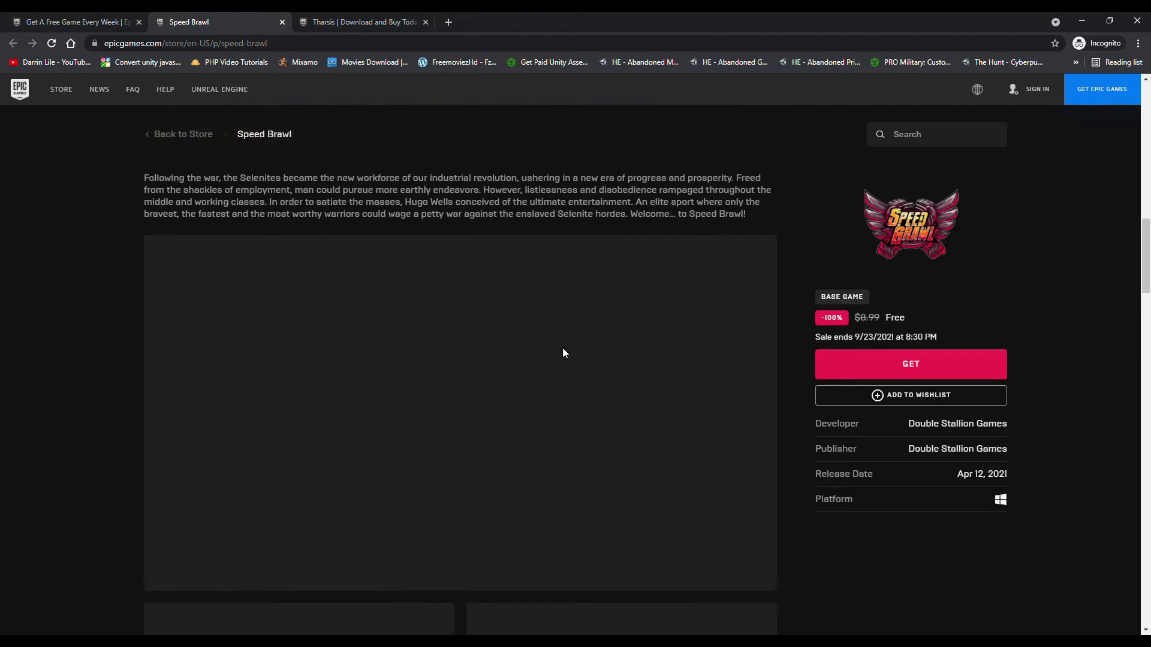
scroll(562, 353, up, 3)
scroll(562, 353, up, 7)
scroll(567, 355, up, 3)
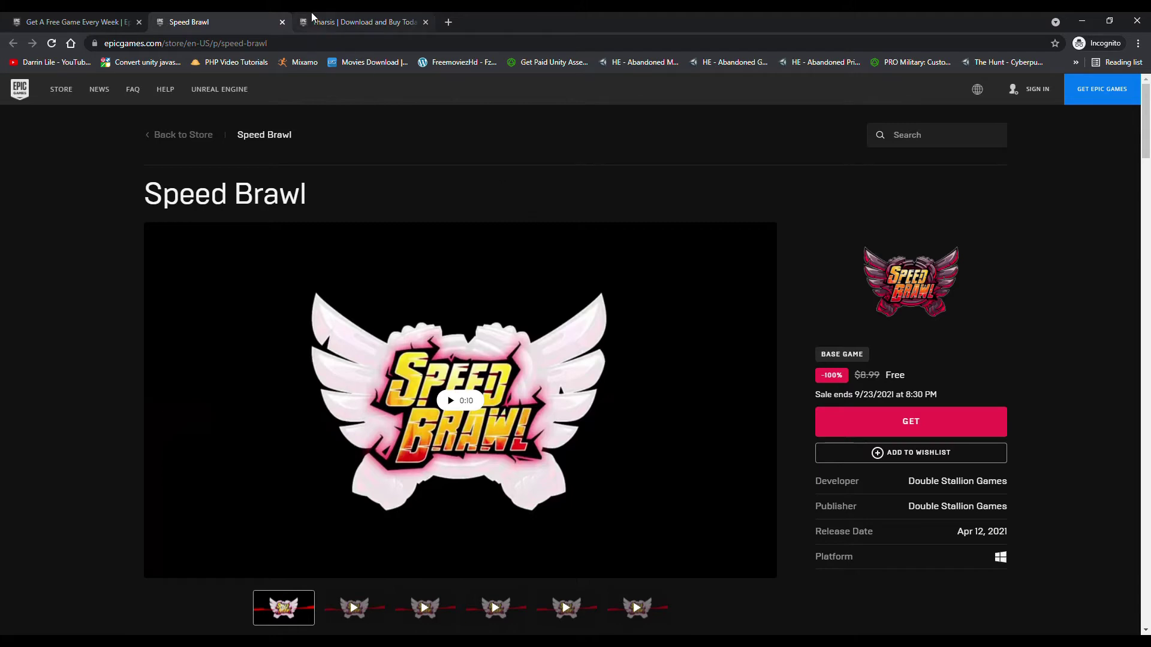
Go to the Tharsis tab, continue past the mature-content gate, and show the sixth screenshot.
click(337, 14)
click(572, 416)
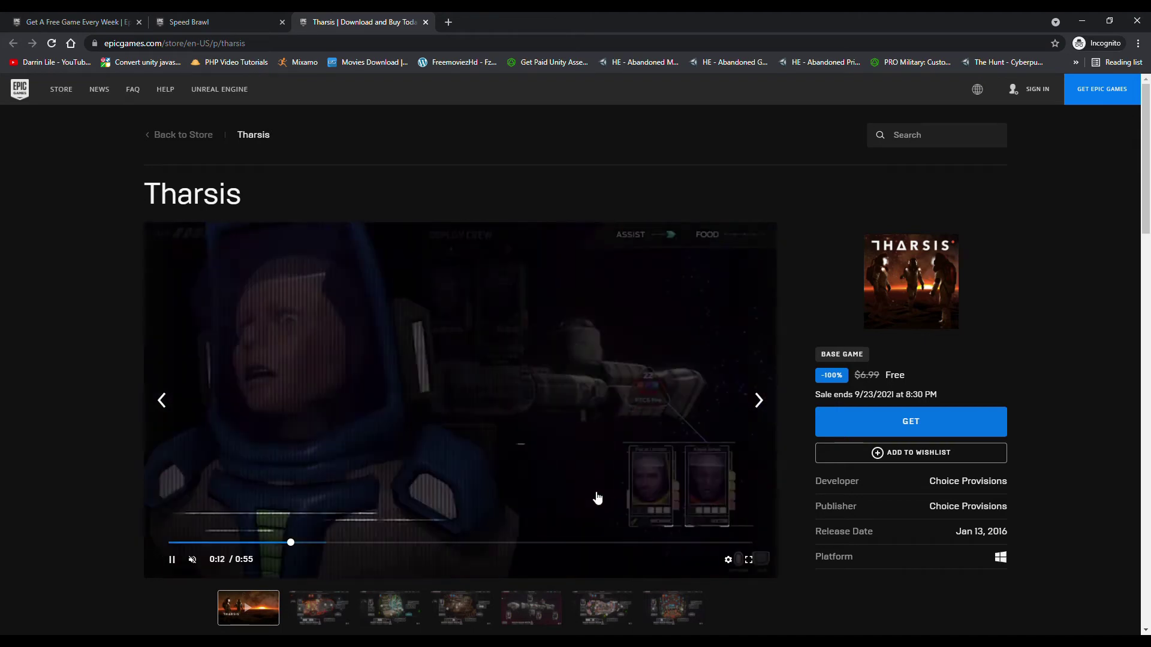
click(612, 615)
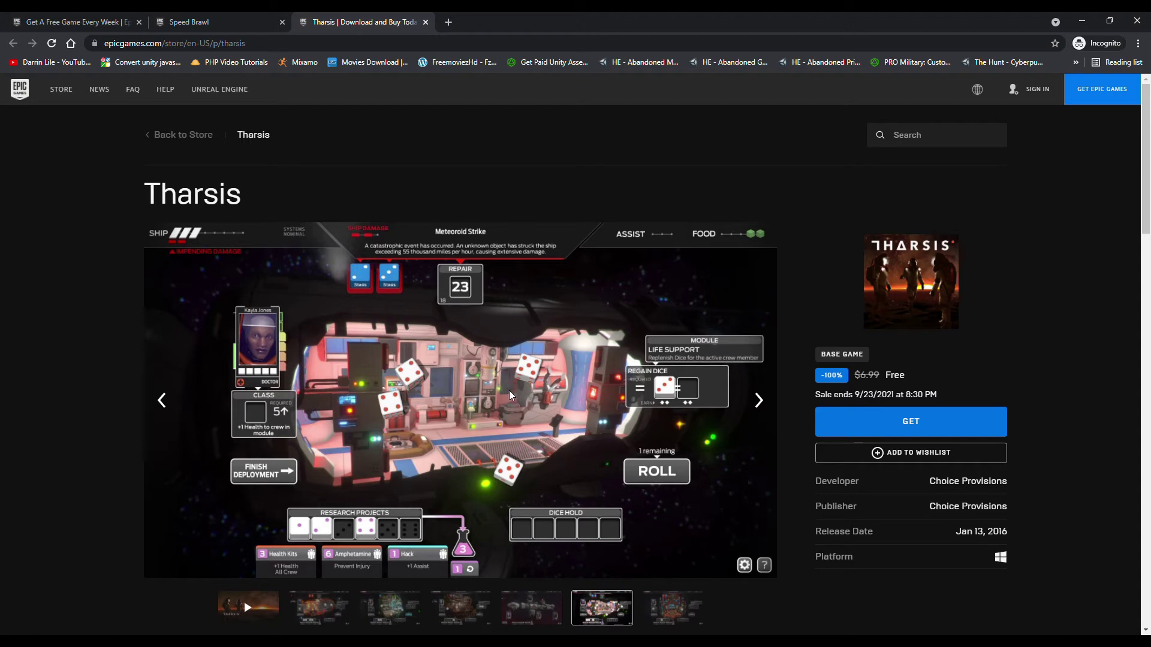
scroll(510, 396, down, 4)
scroll(509, 396, up, 3)
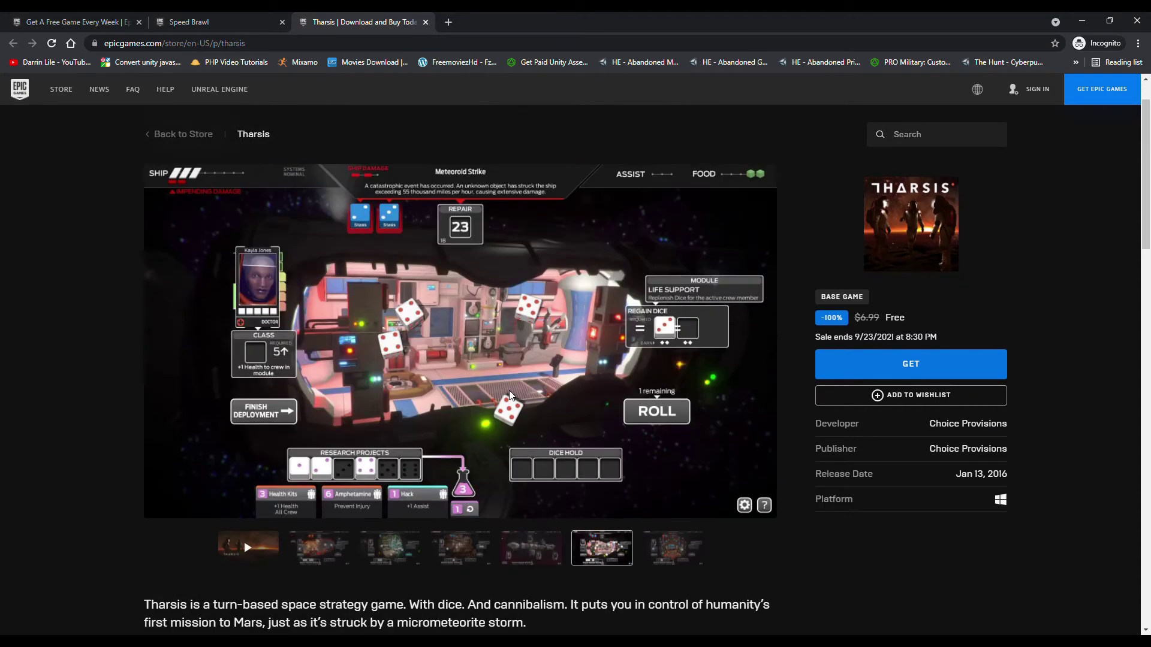
scroll(510, 396, up, 1)
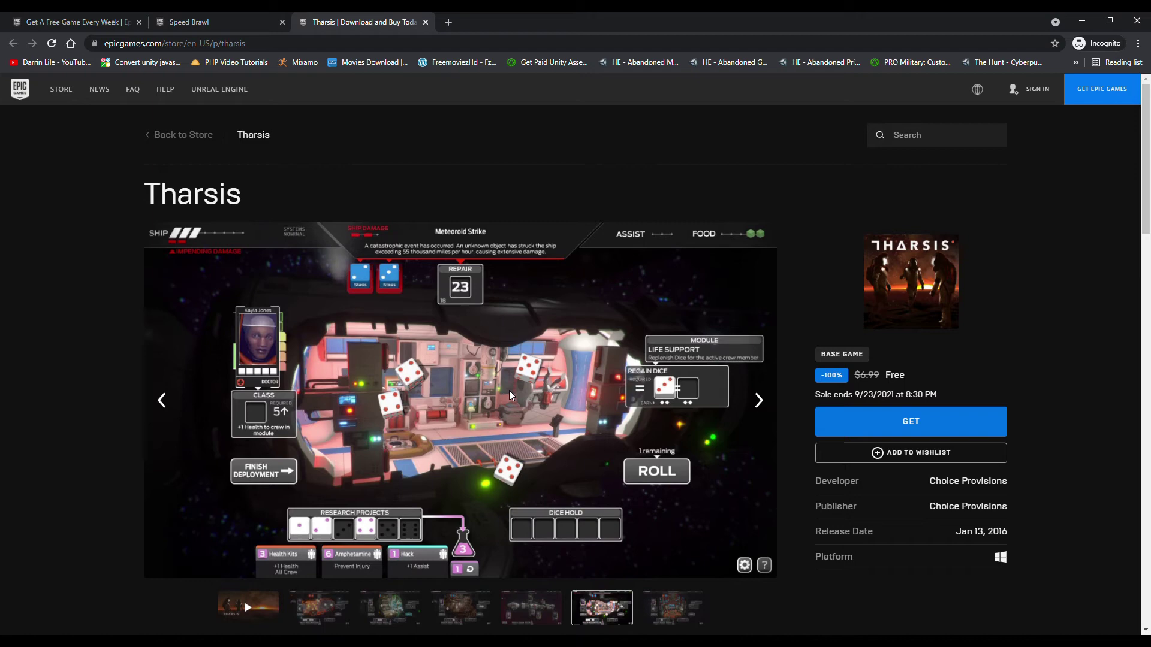